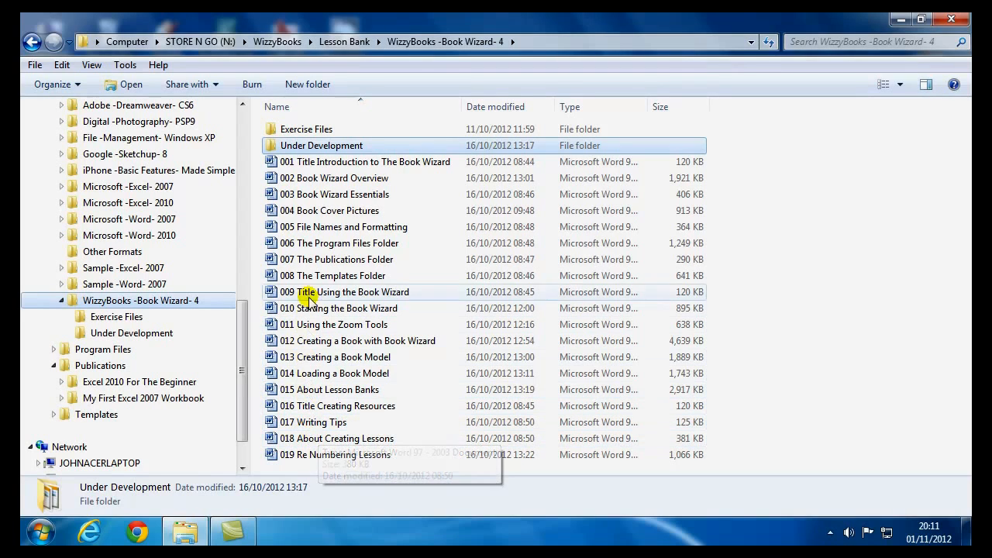
Step: Move the 999 Inserting Index Entries lesson from Under Development into the WizzyBooks -Book Wizard- 4 folder and open that folder
{"action": "double_click", "coordinate": [320, 148]}
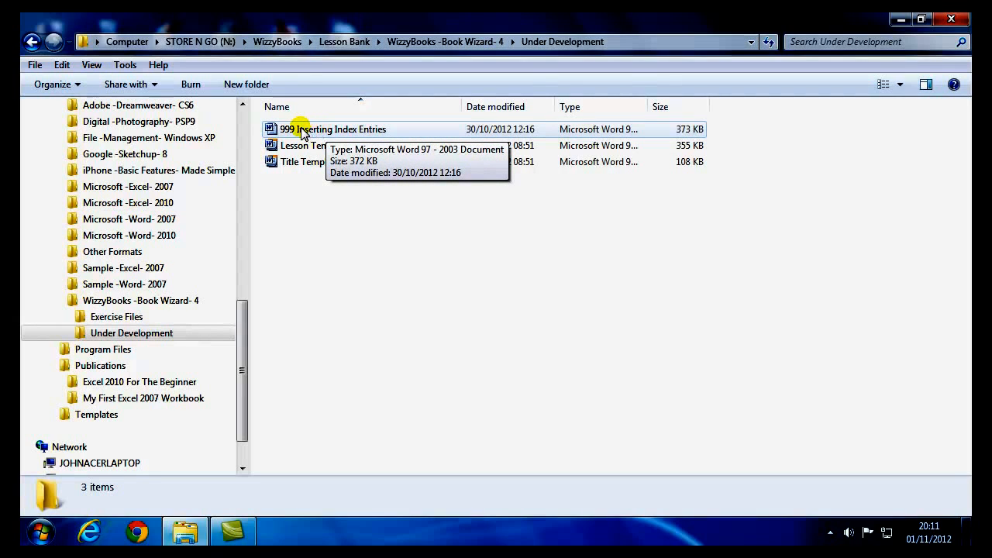
{"action": "left_click_drag", "start_coordinate": [302, 132], "coordinate": [148, 302]}
{"action": "left_click", "coordinate": [148, 303]}
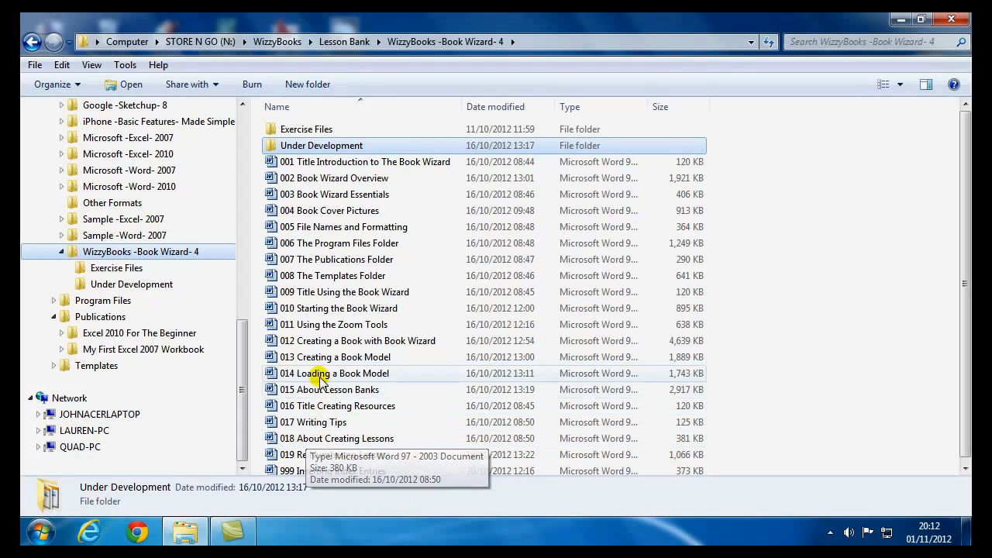
Step: Open the Book Wizard document from the WizzyBooks folder on drive N: and launch its Build Book wizard
{"action": "left_click_drag", "start_coordinate": [243, 399], "coordinate": [256, 316]}
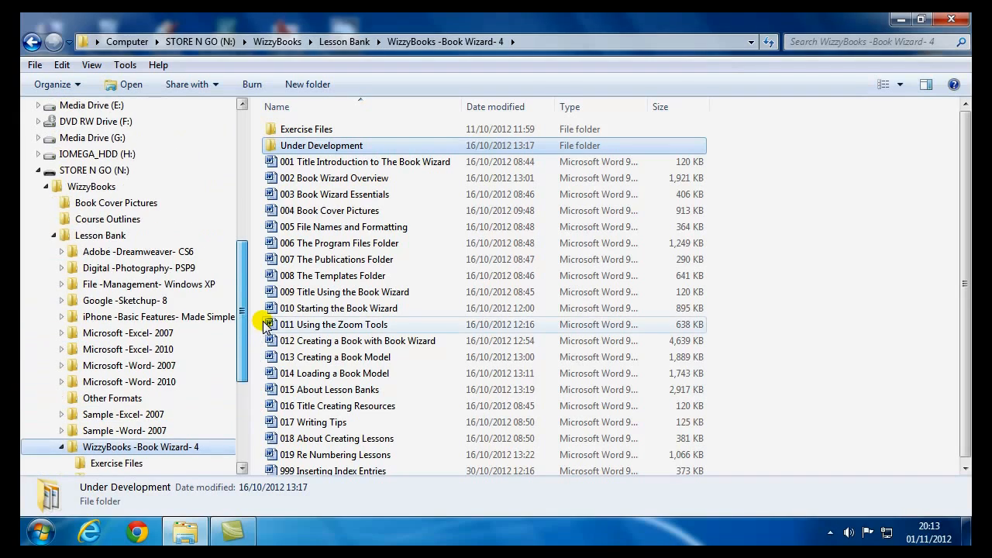
{"action": "left_click", "coordinate": [91, 187]}
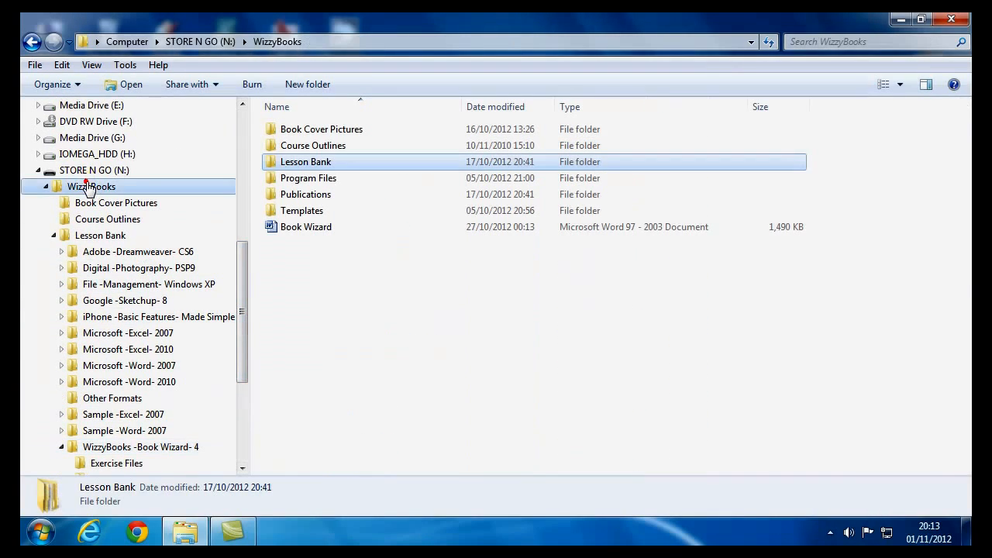
{"action": "double_click", "coordinate": [308, 227]}
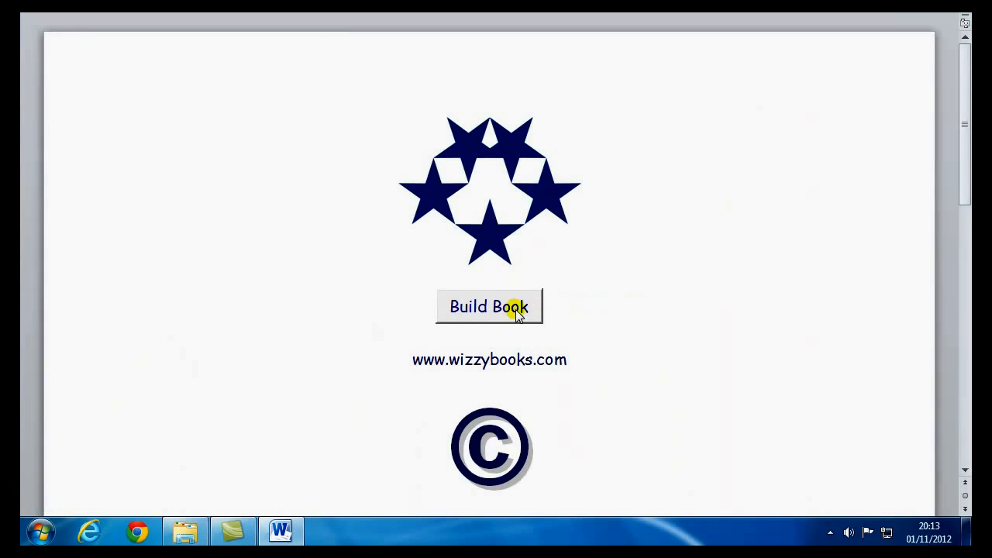
{"action": "left_click", "coordinate": [484, 310]}
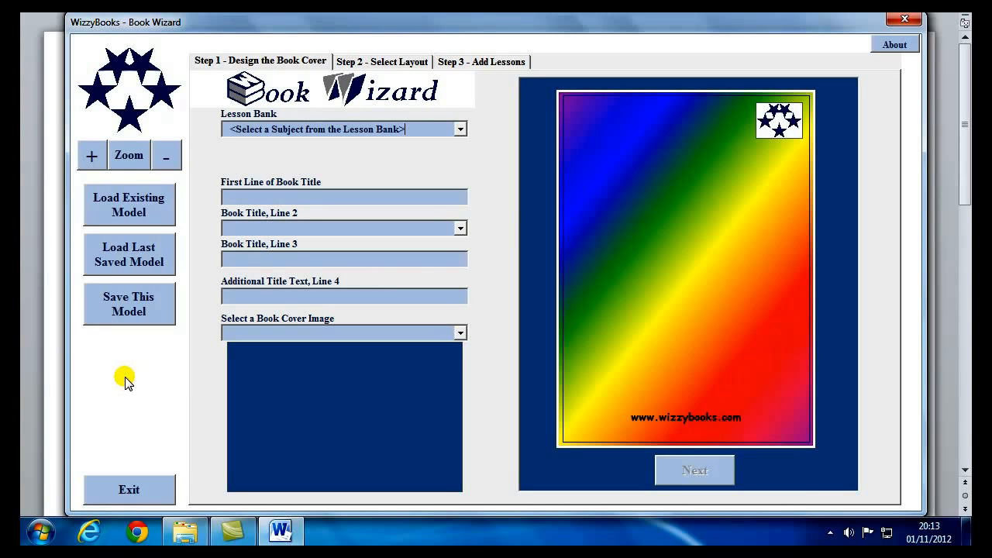
Step: Reveal the hidden lesson tools and load the Lesson Bank folder WizzyBooks -Book Wizard- 4 into the Lesson Sorter
{"action": "double_click", "coordinate": [136, 97]}
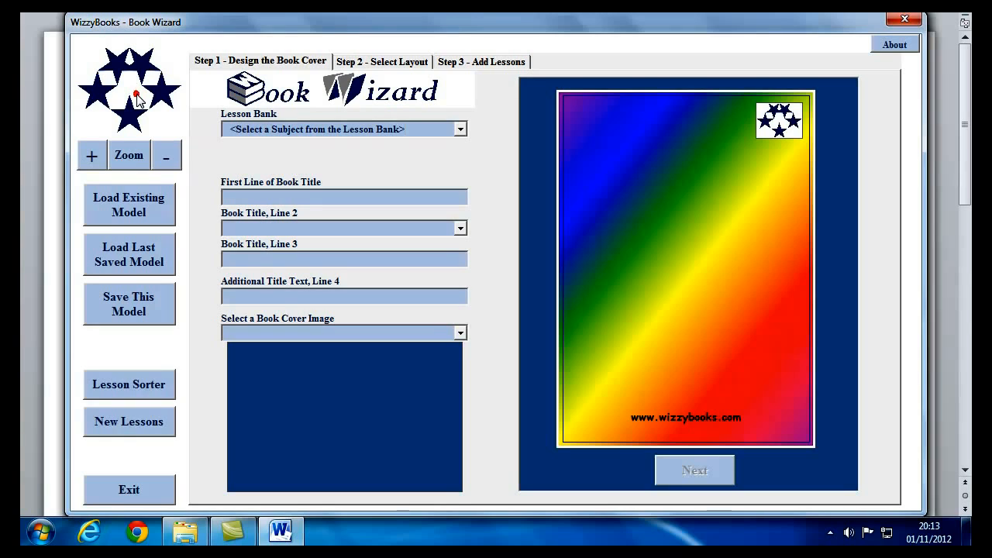
{"action": "left_click", "coordinate": [123, 387]}
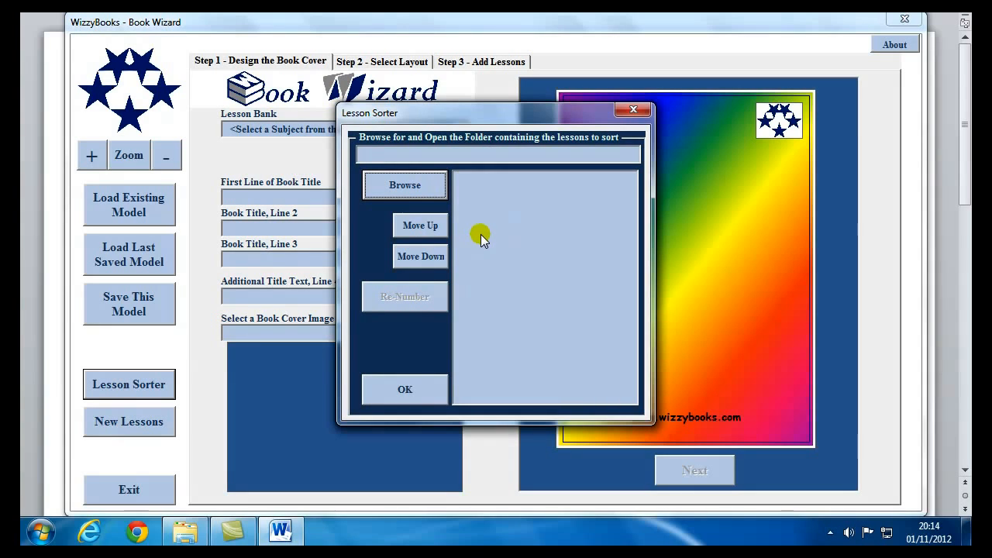
{"action": "left_click", "coordinate": [404, 186]}
{"action": "left_click_drag", "start_coordinate": [604, 248], "coordinate": [599, 286]}
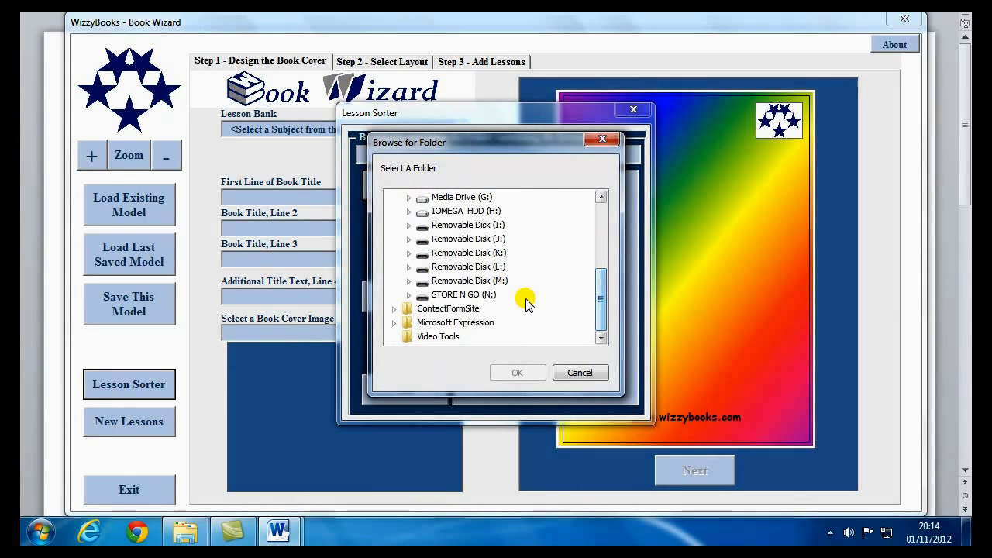
{"action": "left_click", "coordinate": [408, 297]}
{"action": "left_click", "coordinate": [422, 309]}
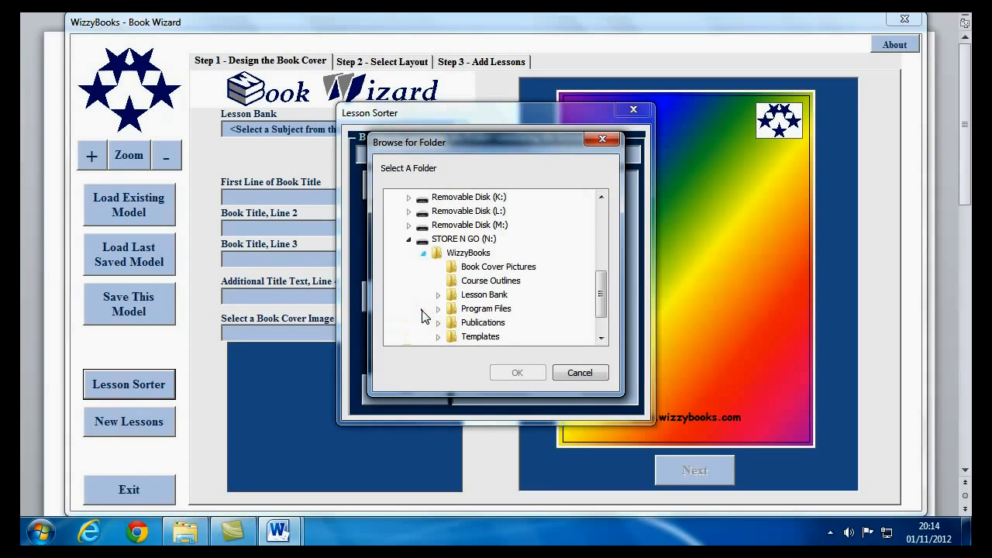
{"action": "scroll", "coordinate": [532, 242], "scroll_direction": "down", "scroll_amount": 1}
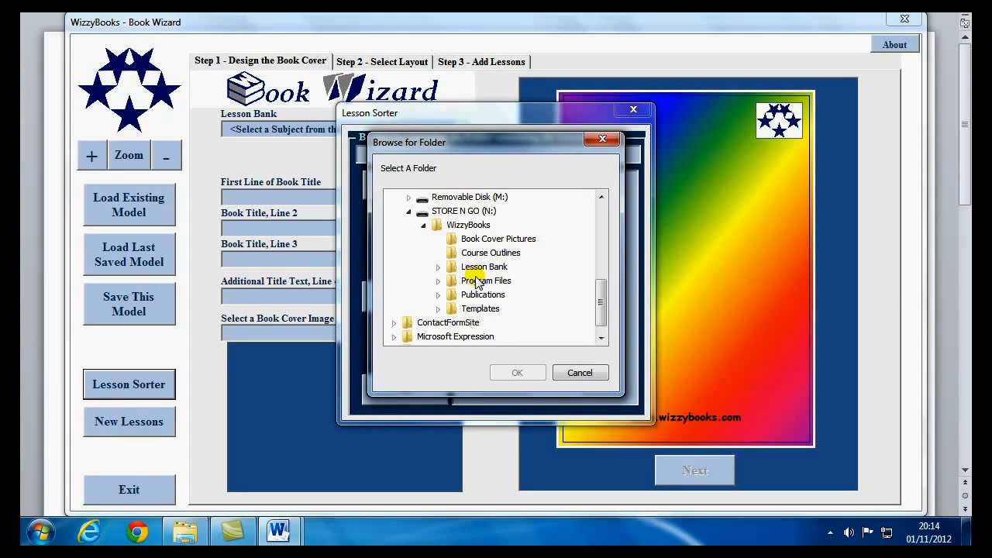
{"action": "left_click", "coordinate": [438, 268]}
{"action": "scroll", "coordinate": [511, 267], "scroll_direction": "down", "scroll_amount": 2}
{"action": "scroll", "coordinate": [516, 268], "scroll_direction": "down", "scroll_amount": 1}
{"action": "left_click", "coordinate": [513, 266]}
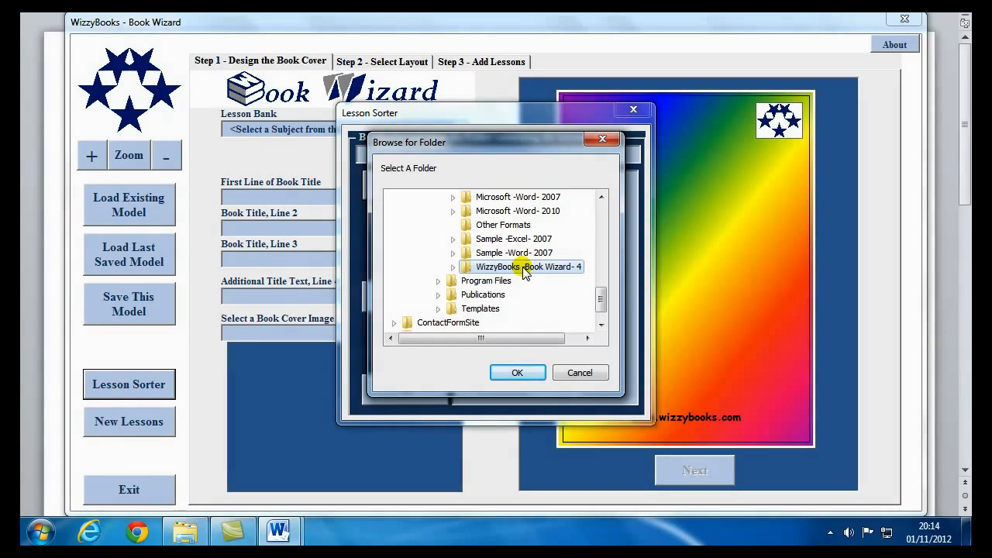
{"action": "left_click", "coordinate": [517, 372]}
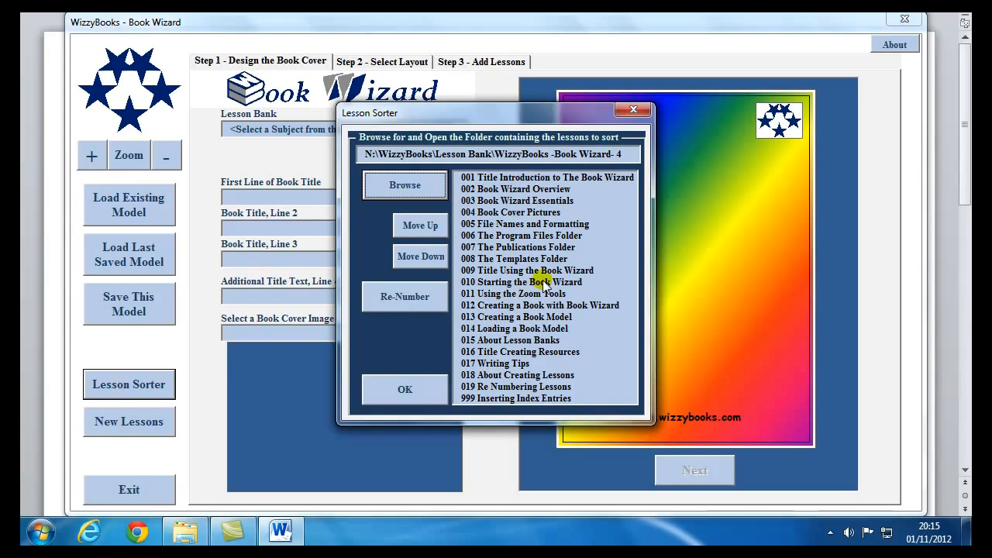
Step: Move lesson 999 Inserting Index Entries up two places, directly above 018 About Creating Lessons
{"action": "left_click", "coordinate": [485, 398]}
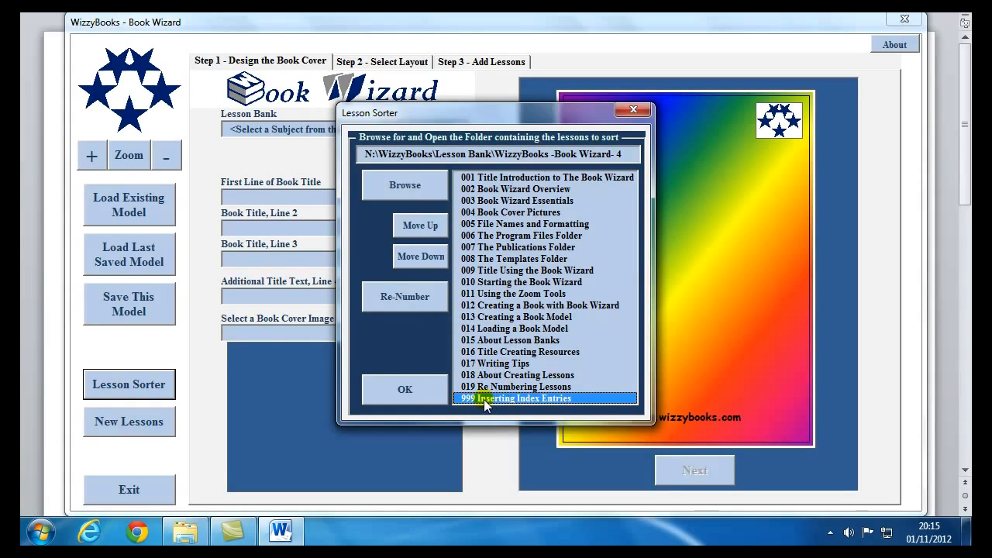
{"action": "left_click", "coordinate": [421, 228]}
{"action": "left_click", "coordinate": [422, 228]}
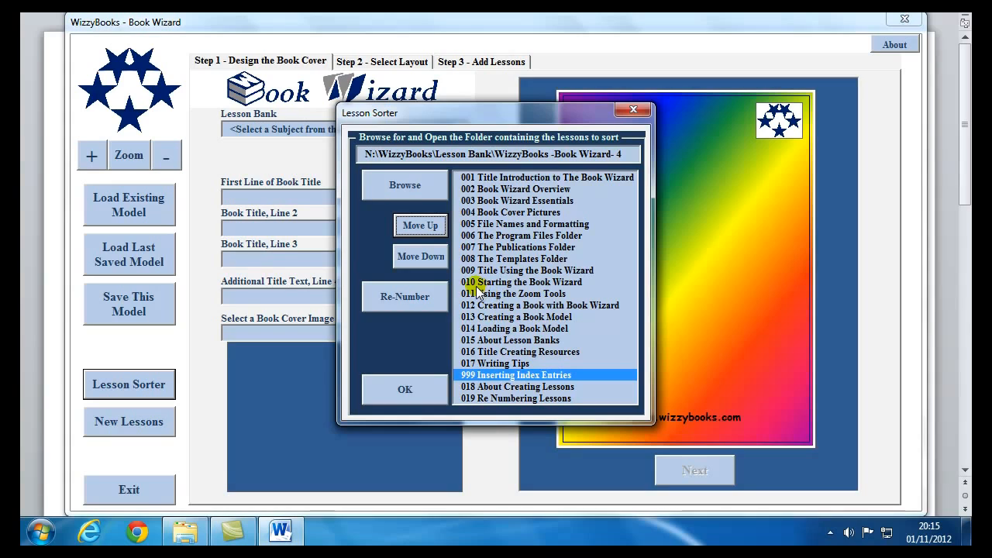
Step: Move lesson 010 Starting the Book Wizard up six places, directly below 003 Book Wizard Essentials
{"action": "left_click", "coordinate": [502, 282]}
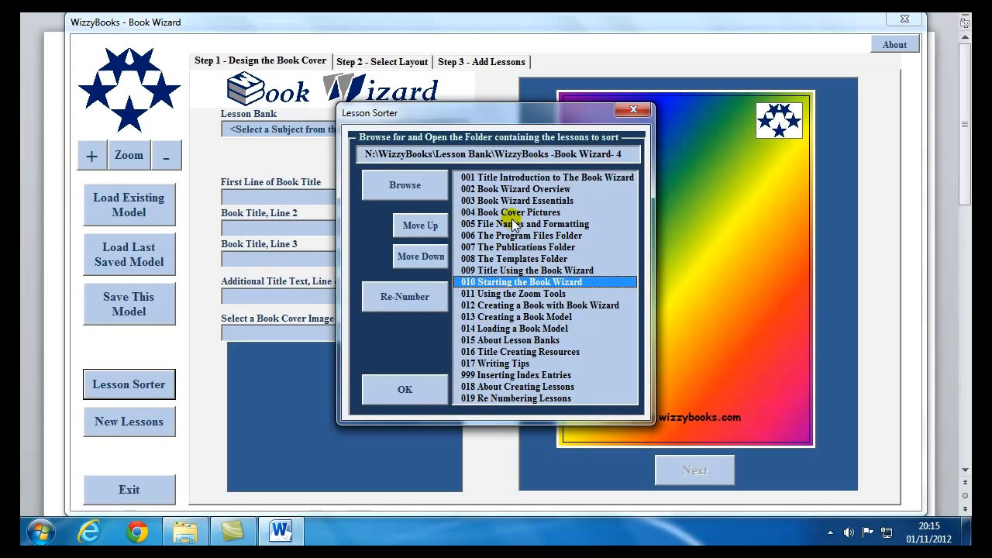
{"action": "left_click", "coordinate": [431, 227]}
{"action": "left_click", "coordinate": [431, 227]}
{"action": "left_click", "coordinate": [431, 228]}
{"action": "left_click", "coordinate": [430, 227]}
{"action": "left_click", "coordinate": [430, 226]}
{"action": "left_click", "coordinate": [431, 226]}
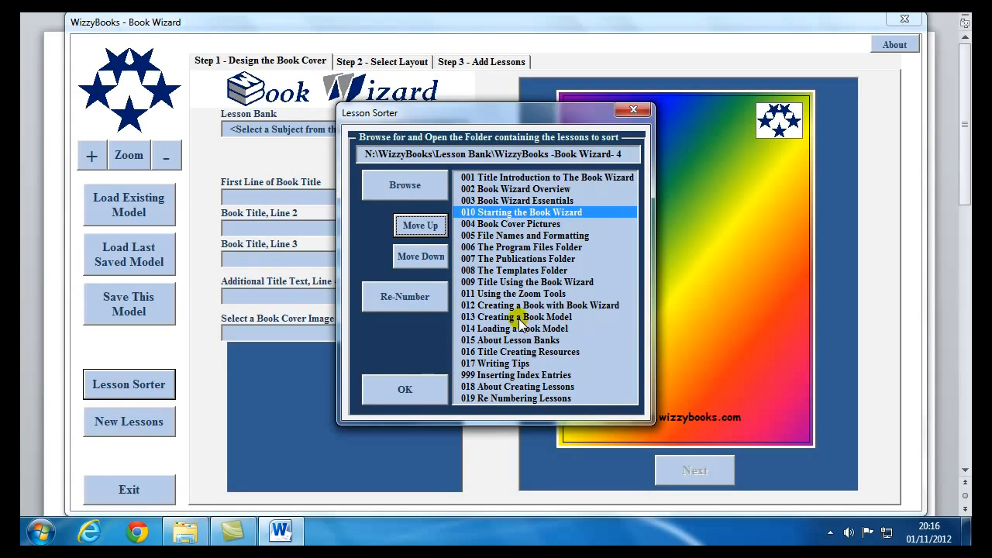
Step: Renumber the sorted lessons starting from 1 and select the Starting the Book Wizard lesson
{"action": "left_click", "coordinate": [434, 296]}
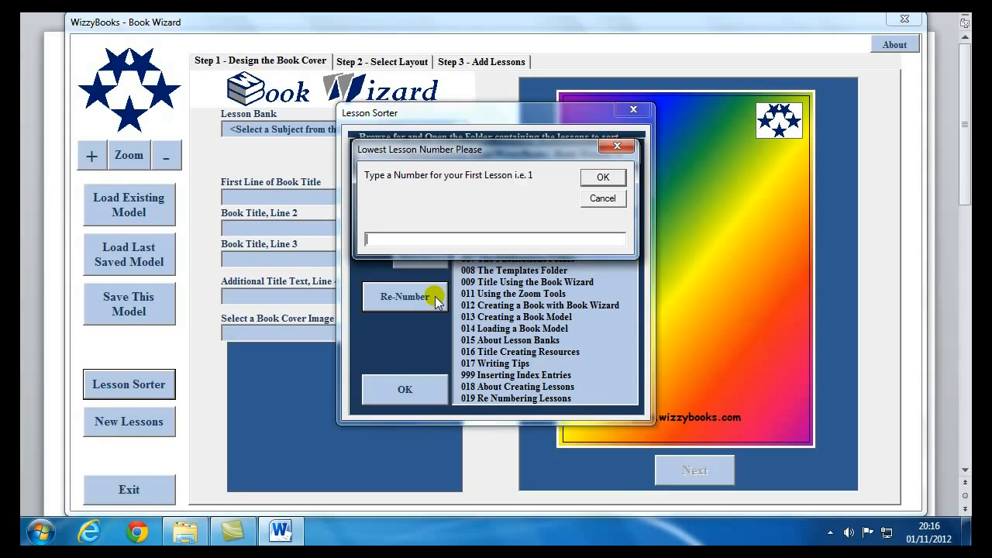
{"action": "type", "text": "1"}
{"action": "left_click", "coordinate": [603, 178]}
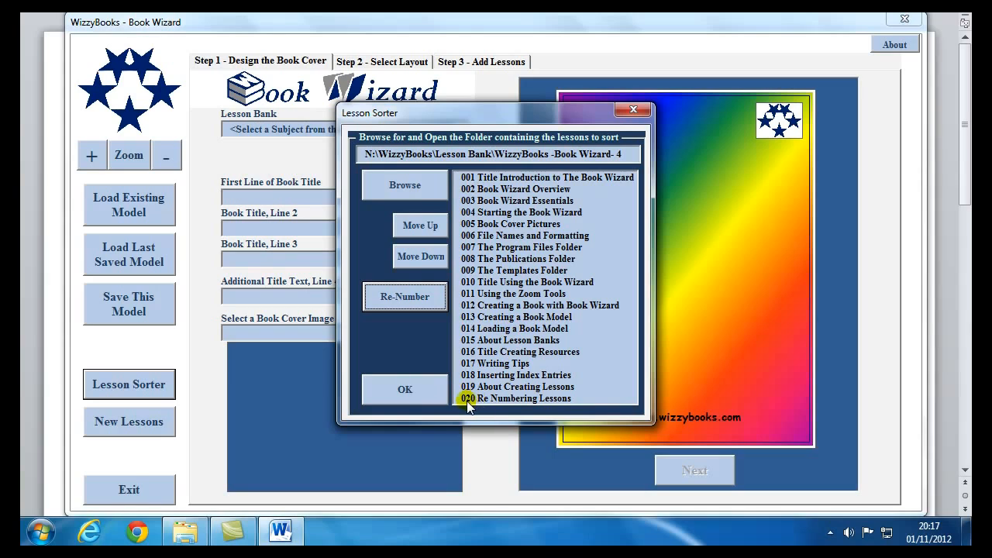
{"action": "left_click", "coordinate": [493, 213]}
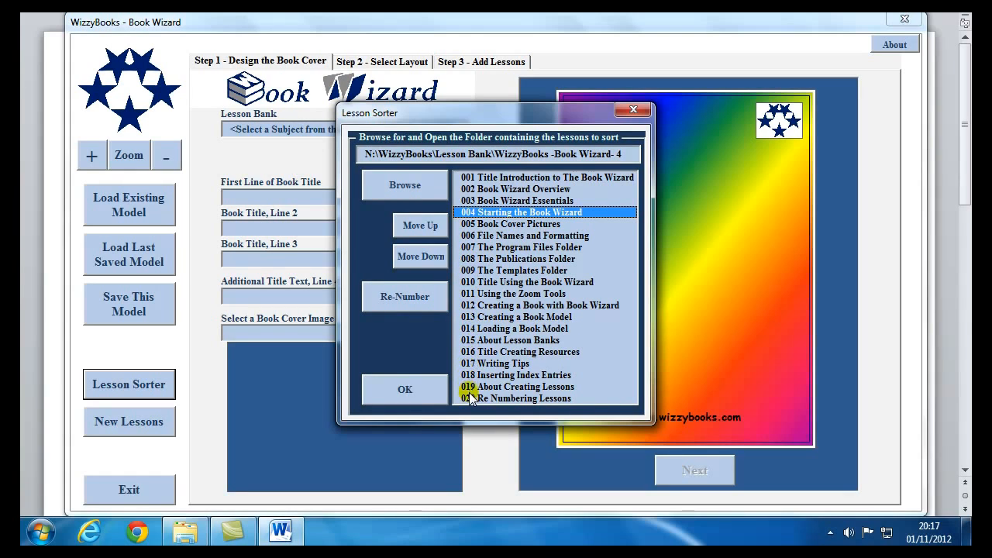
Step: Close the Lesson Sorter, exit the Book Wizard and close its Word document
{"action": "left_click", "coordinate": [415, 389]}
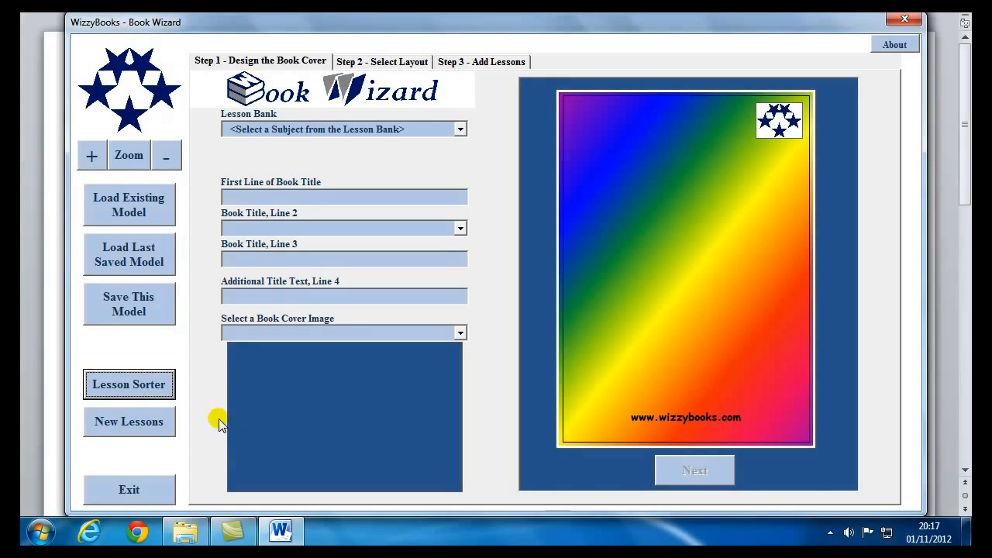
{"action": "left_click", "coordinate": [150, 487]}
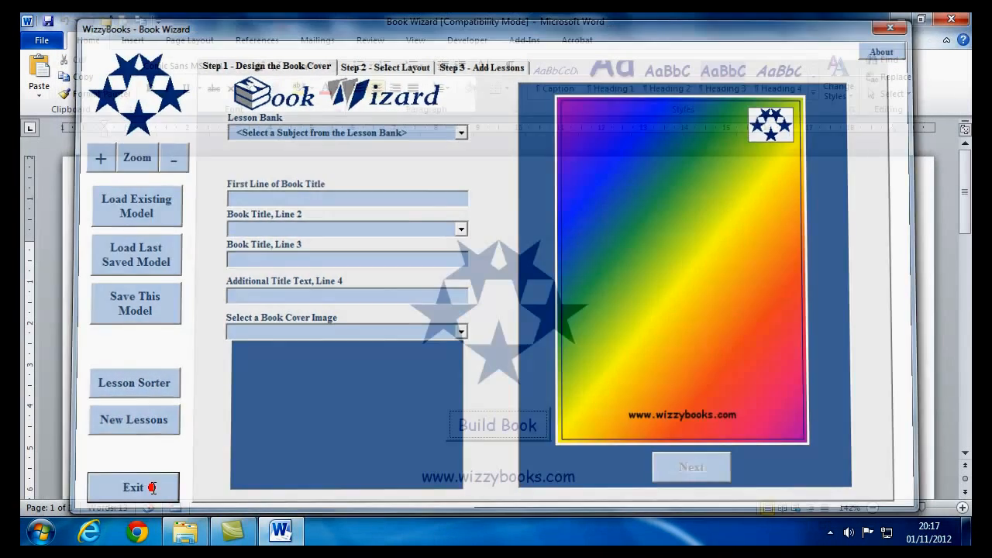
{"action": "left_click", "coordinate": [949, 22]}
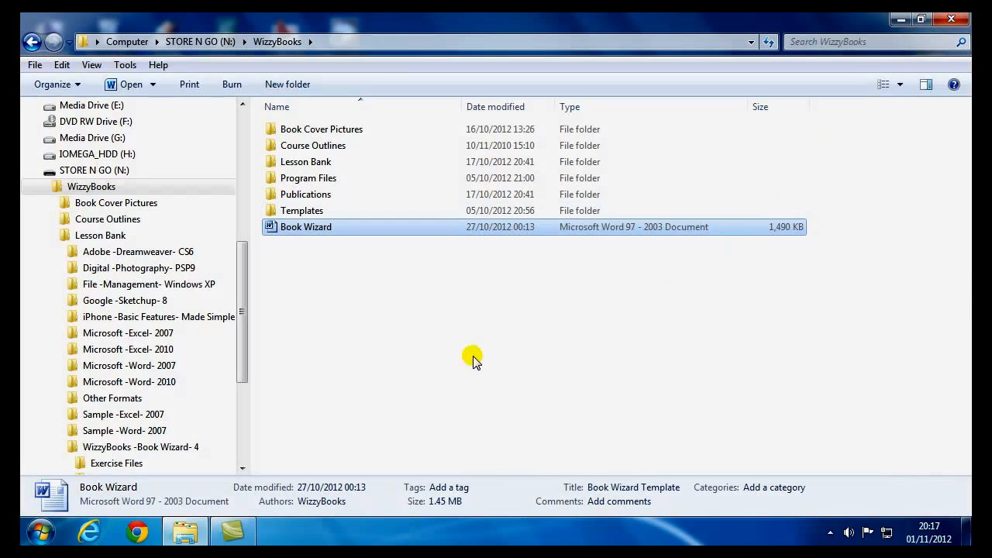
Step: Open the WizzyBooks -Book Wizard- 4 folder and check the file numbers of the Starting the Book Wizard and Inserting Index Entries lessons
{"action": "left_click", "coordinate": [101, 447]}
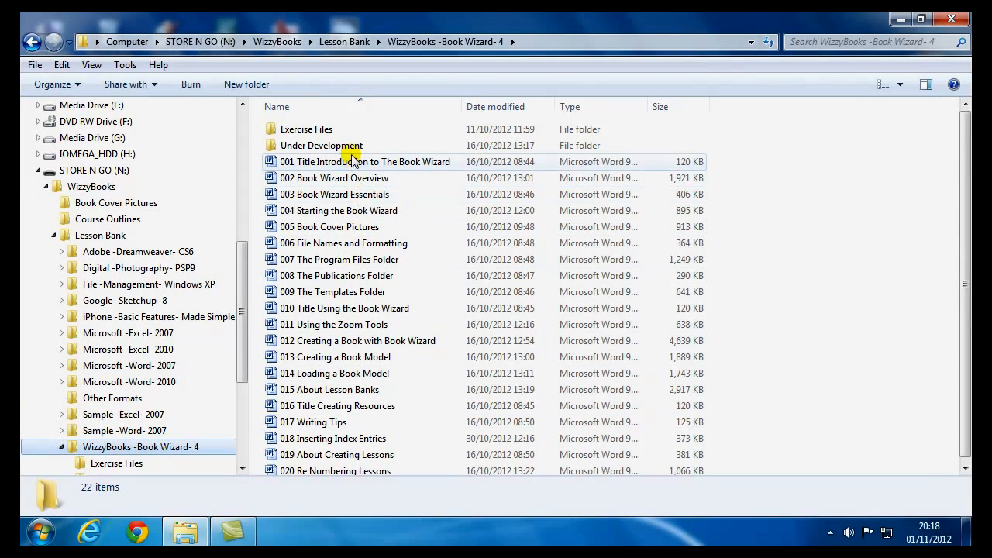
{"action": "left_click", "coordinate": [301, 214]}
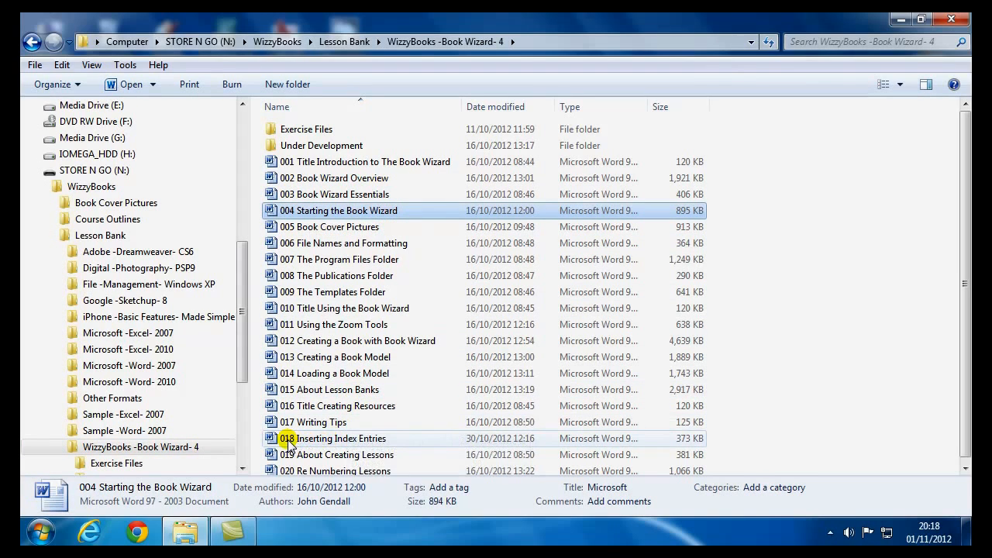
{"action": "left_click", "coordinate": [312, 440]}
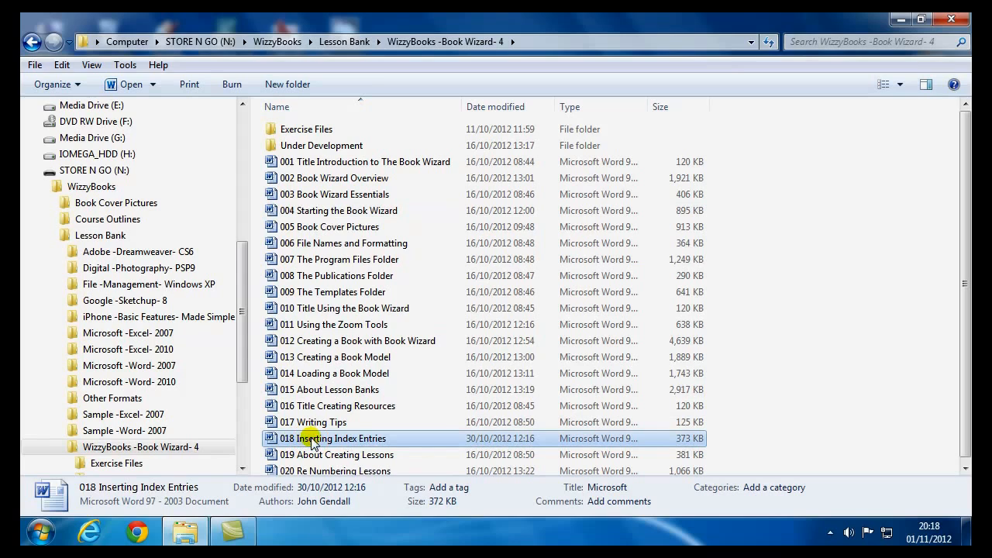